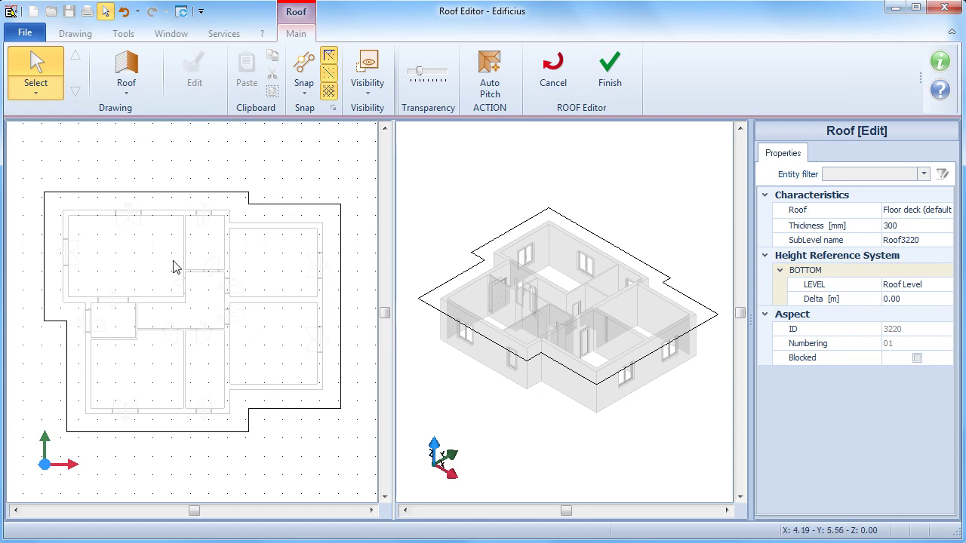
Activate the pitched Roof tool from the roof tools gallery
left_click(128, 96)
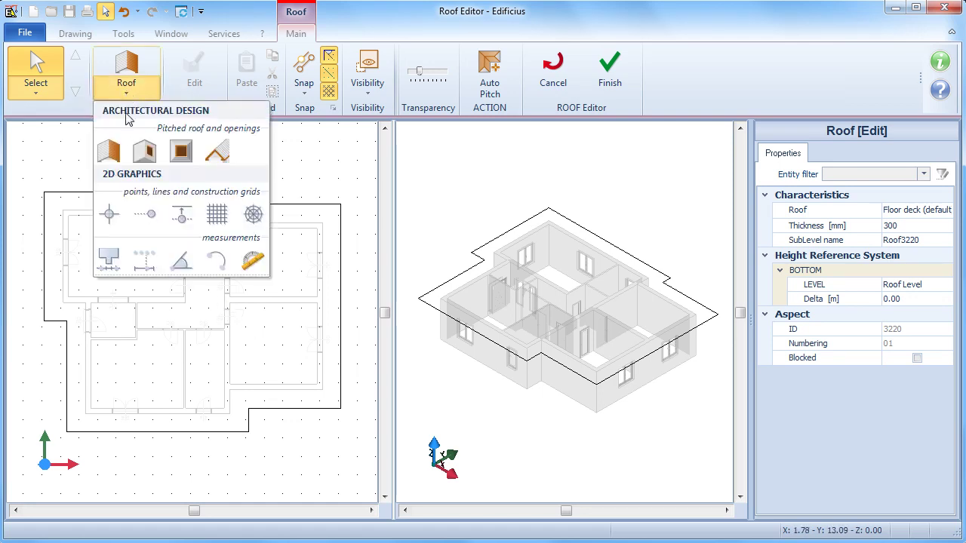
left_click(110, 153)
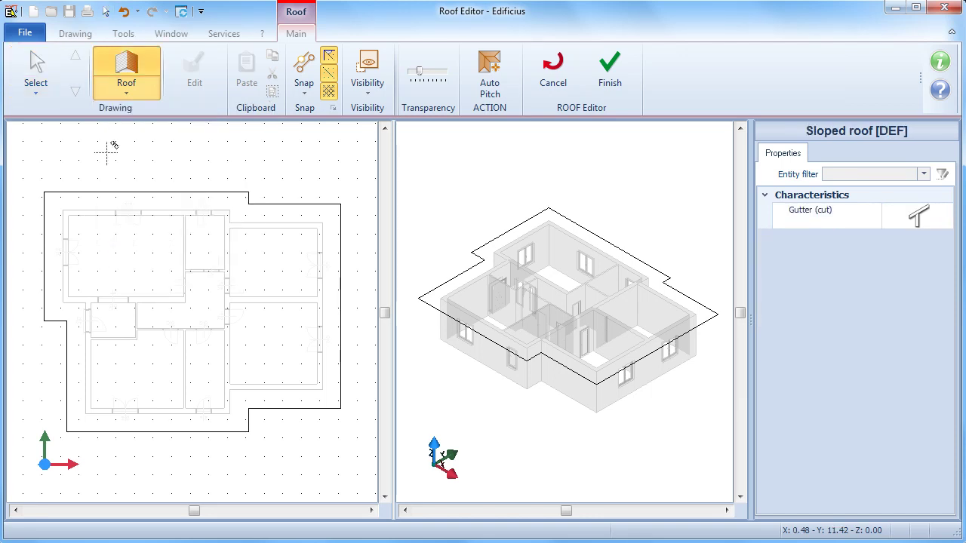
Trace the right-wing roof pitch through its four outline corners and finish it
left_click(248, 203)
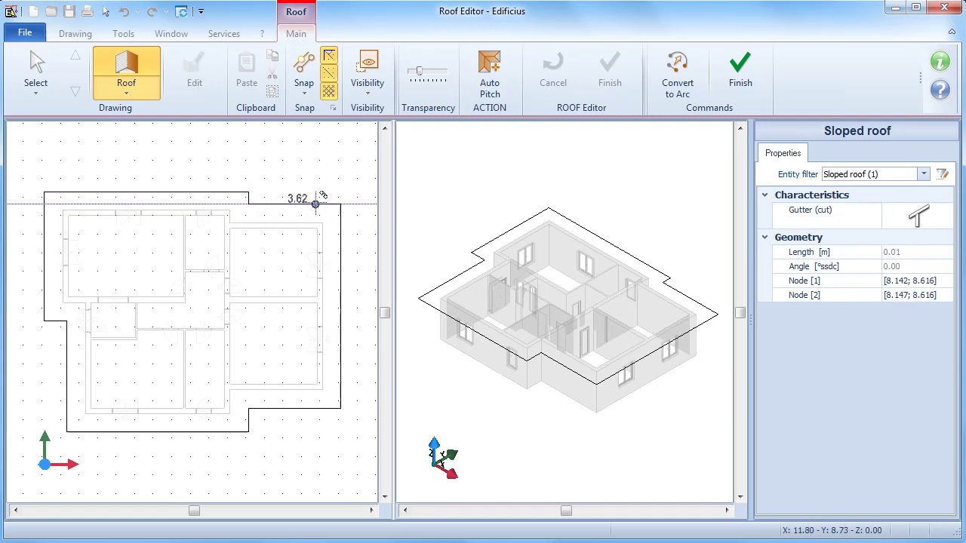
left_click(341, 203)
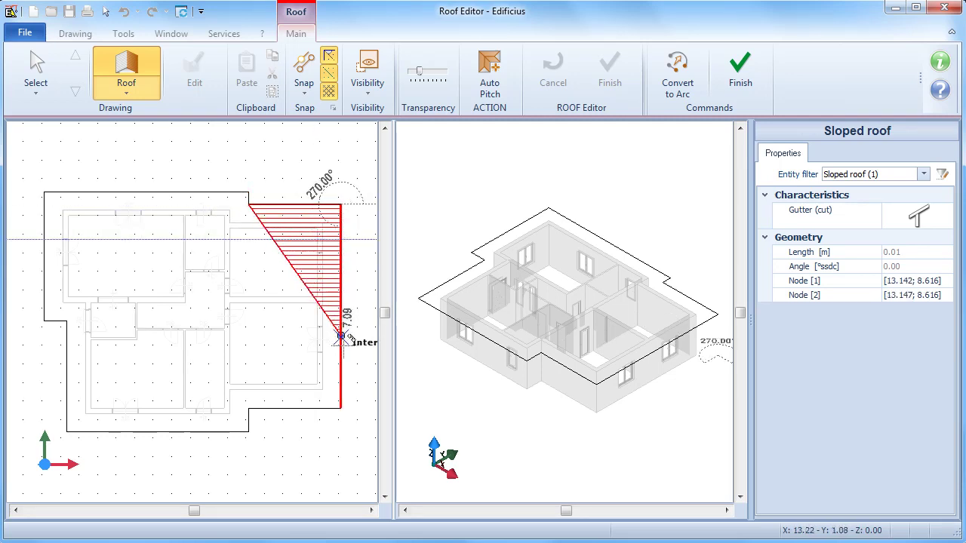
left_click(341, 408)
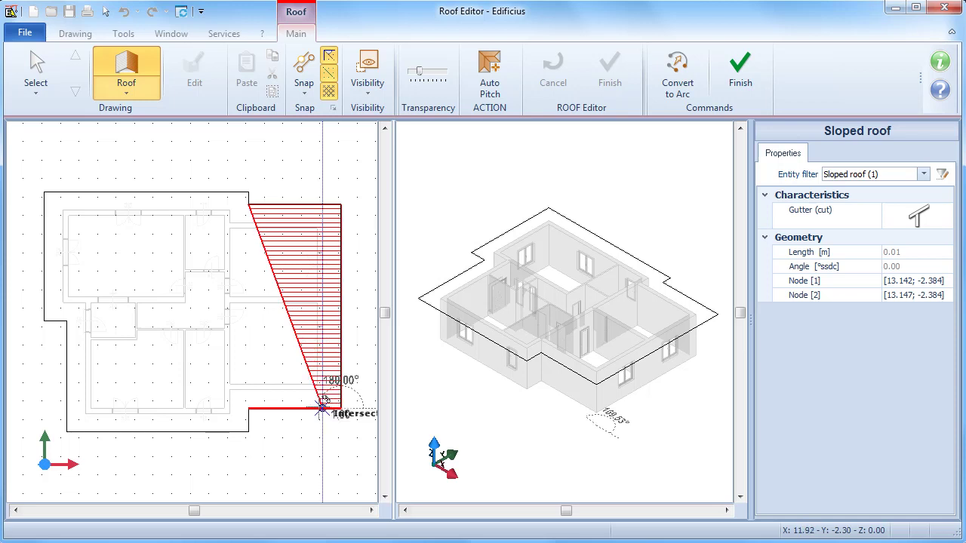
left_click(249, 408)
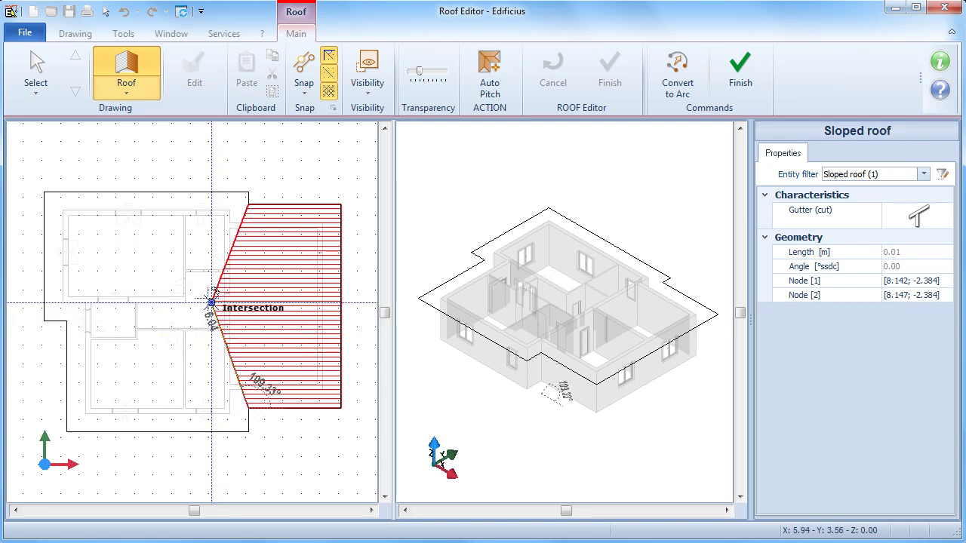
right_click(212, 302)
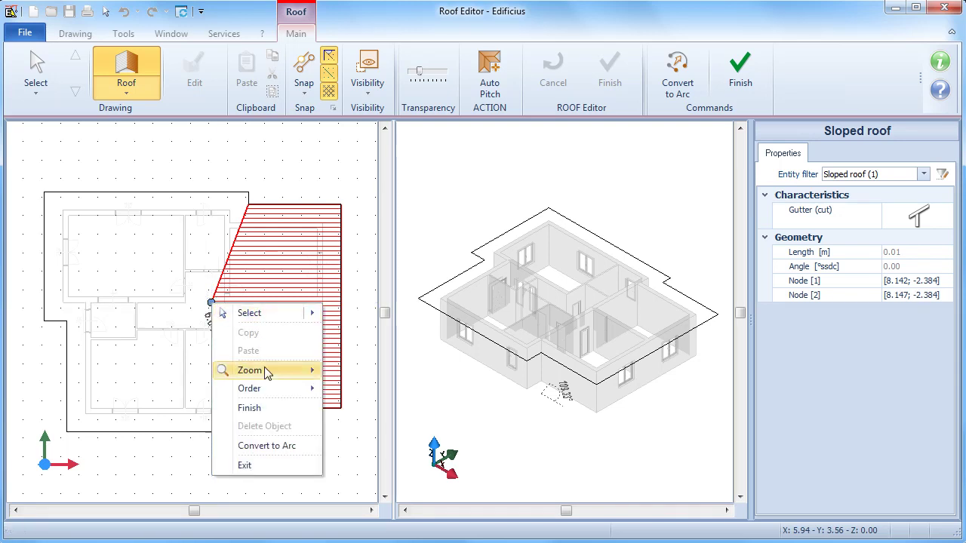
left_click(275, 414)
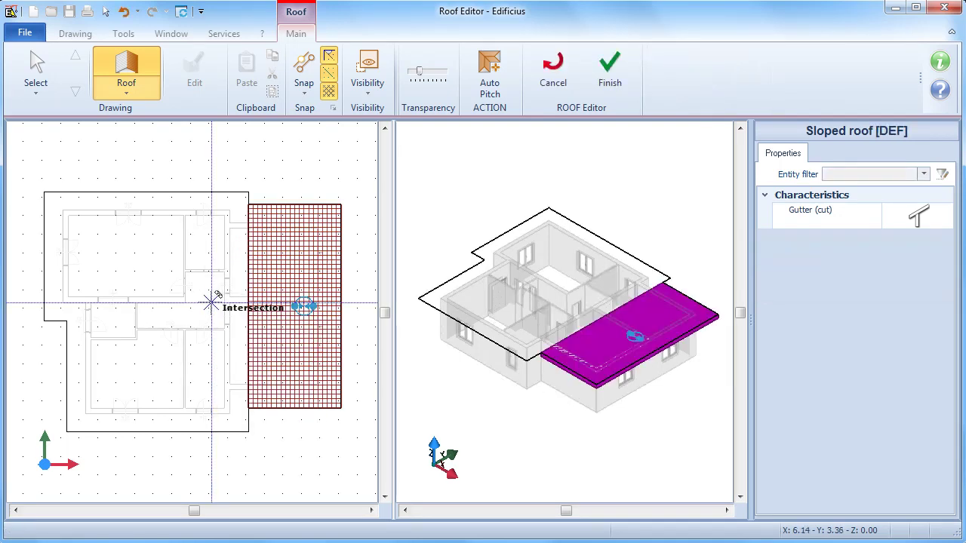
Trace the left part from the plan's top-left corner, generating the two left pitches
left_click(44, 191)
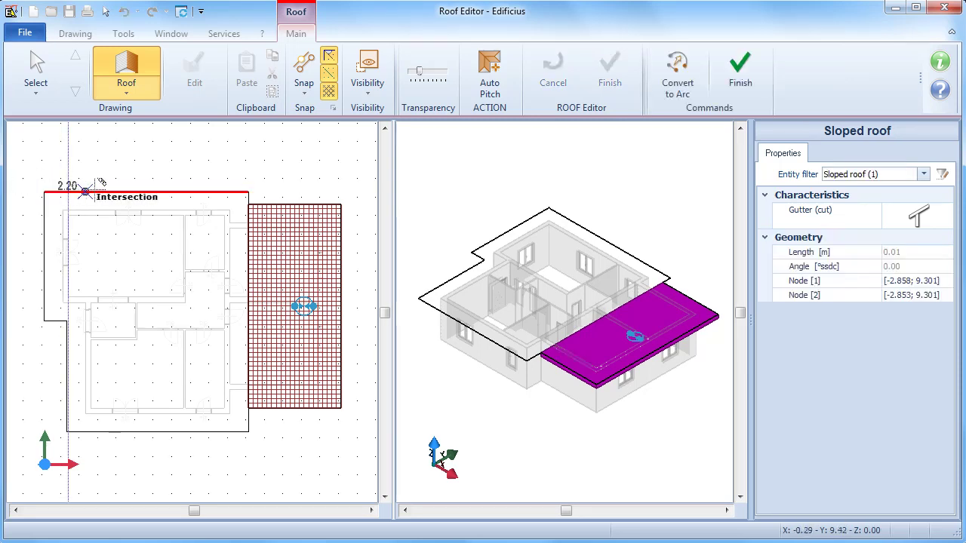
left_click(249, 191)
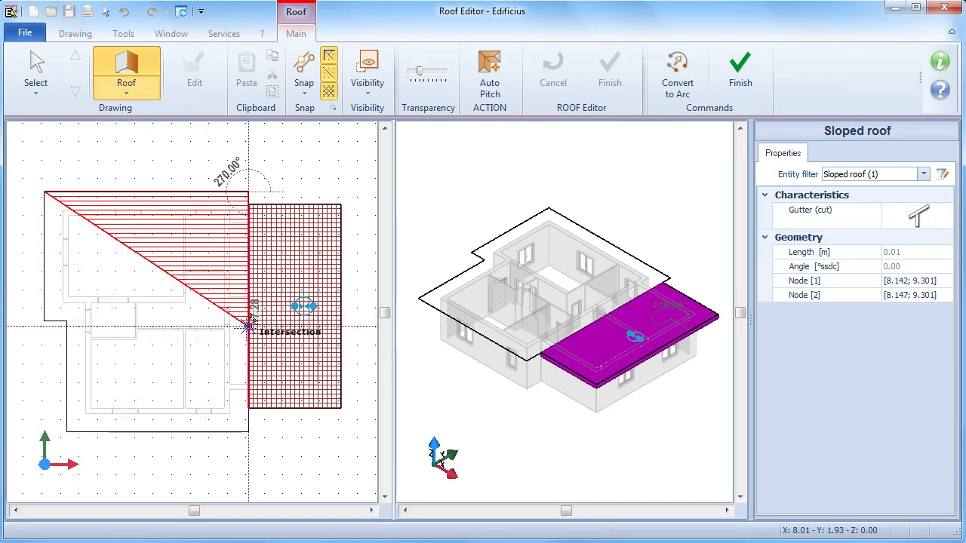
left_click(249, 322)
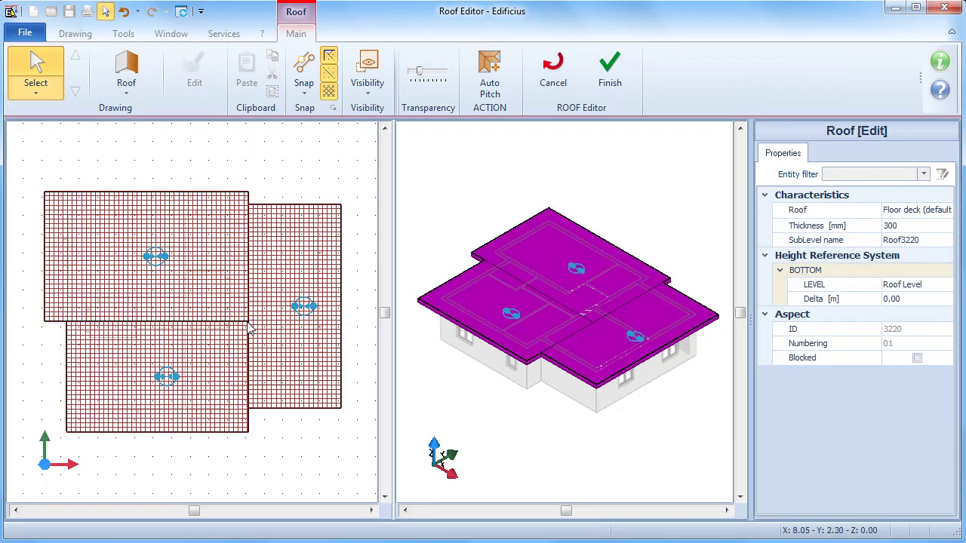
Drag the right pitch's slope line so P1 sits on its left edge and P2 on its right edge
left_click(304, 338)
scroll(302, 340, "up", 4)
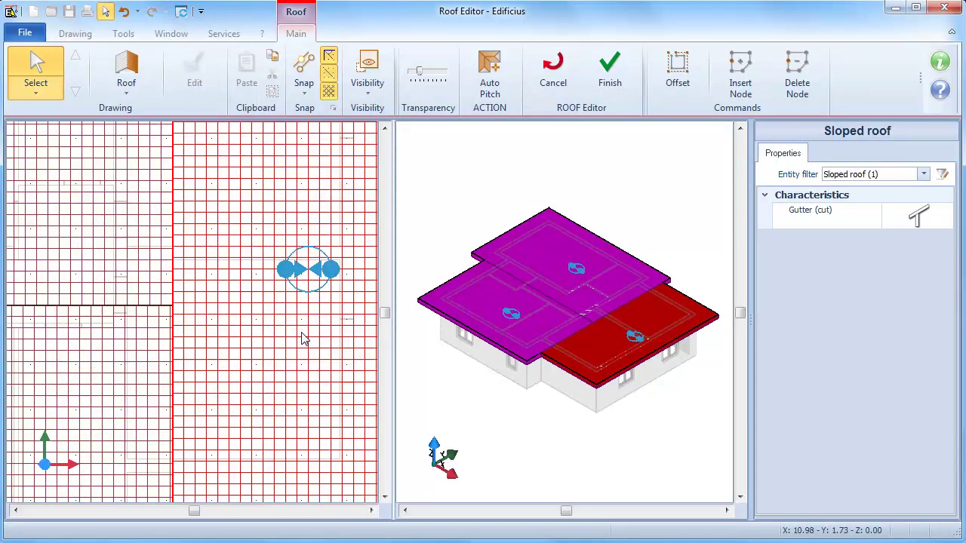
scroll(270, 361, "down", 3)
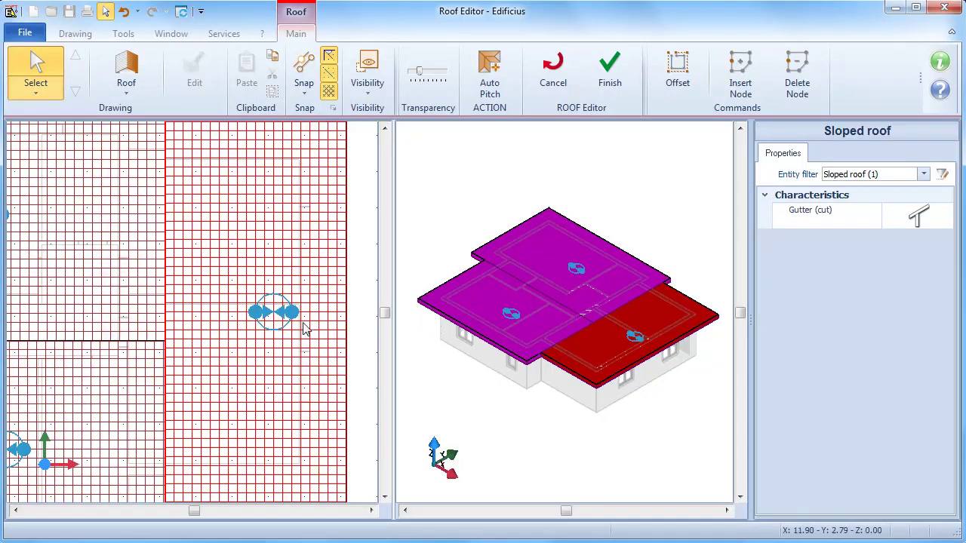
left_click(293, 318)
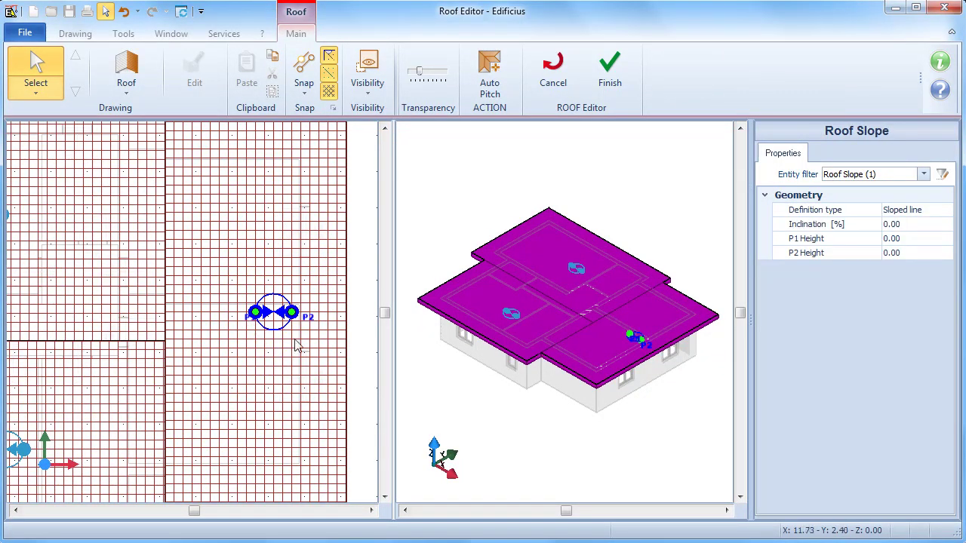
scroll(302, 337, "down", 1)
left_click_drag(264, 316, 192, 315)
left_click_drag(297, 304, 344, 308)
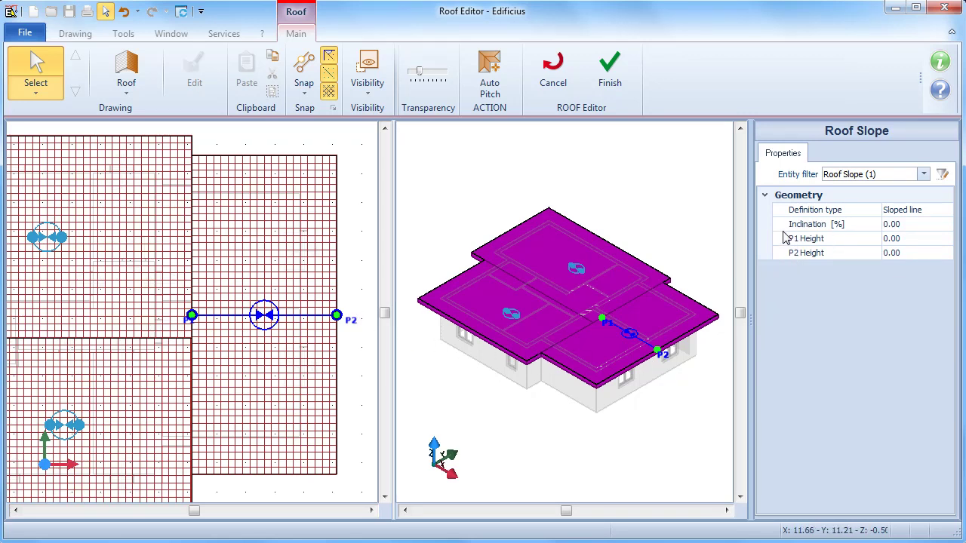
Set P1 height to 2.00, then raise the slope's high point to 3.16 m for a 63.30% slope
left_click(910, 243)
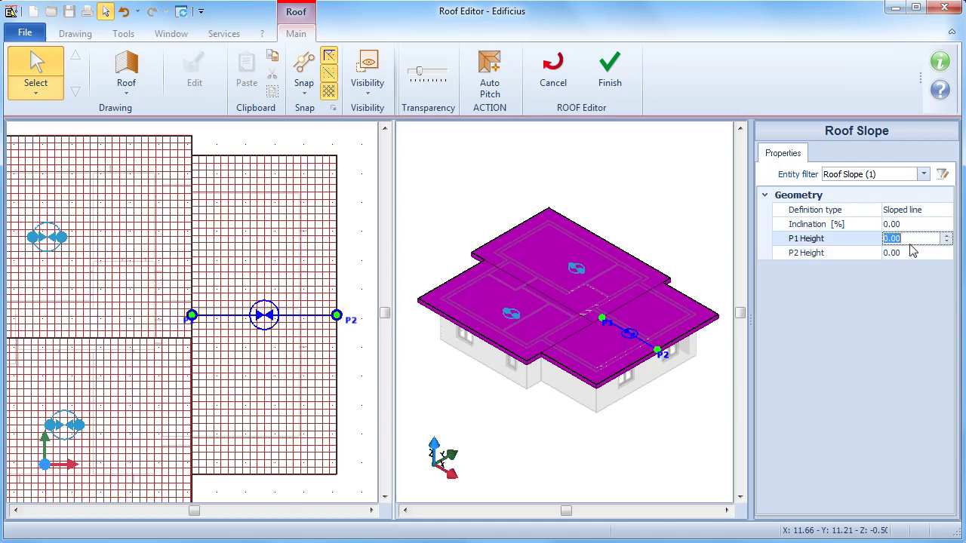
type("2.0")
key("Return")
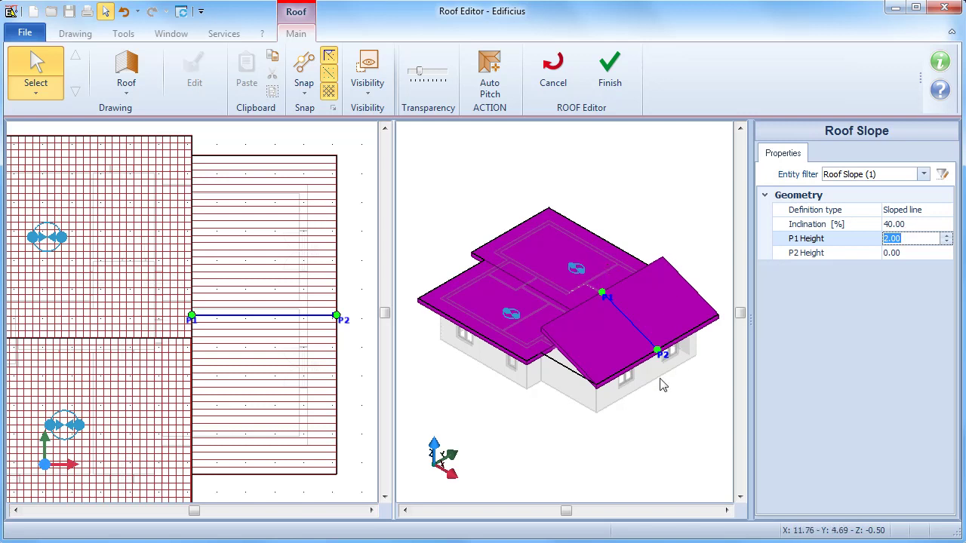
scroll(645, 368, "up", 3)
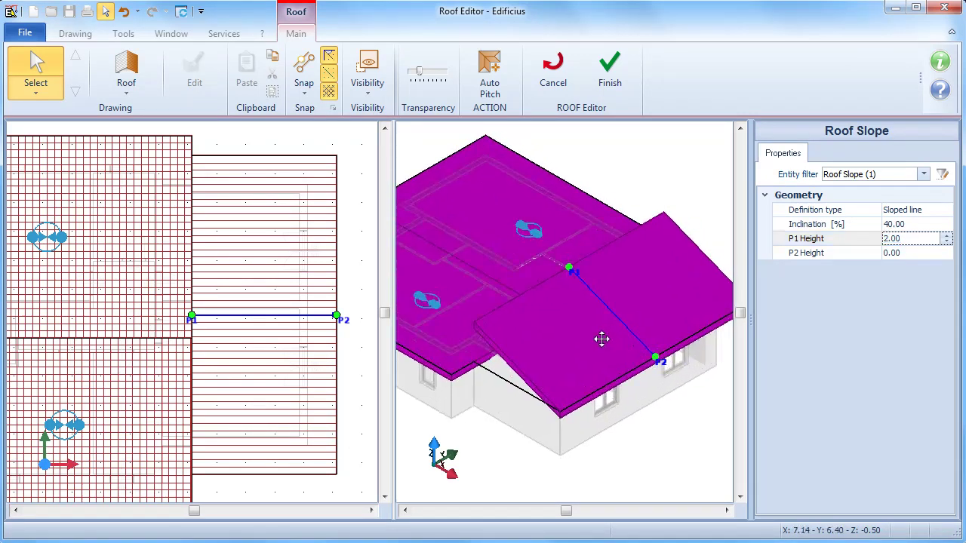
middle_click_drag(578, 345, 590, 346)
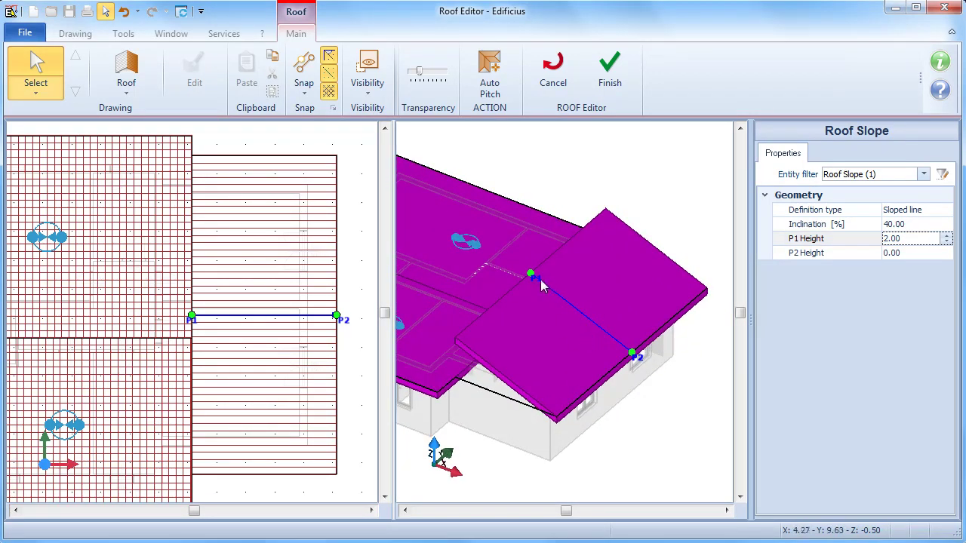
left_click_drag(532, 273, 537, 241)
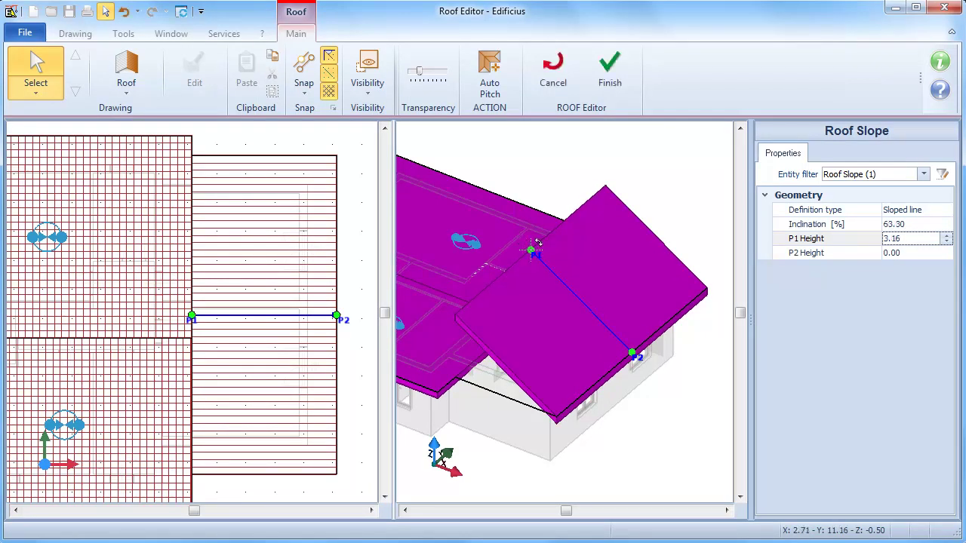
scroll(532, 253, "down", 5)
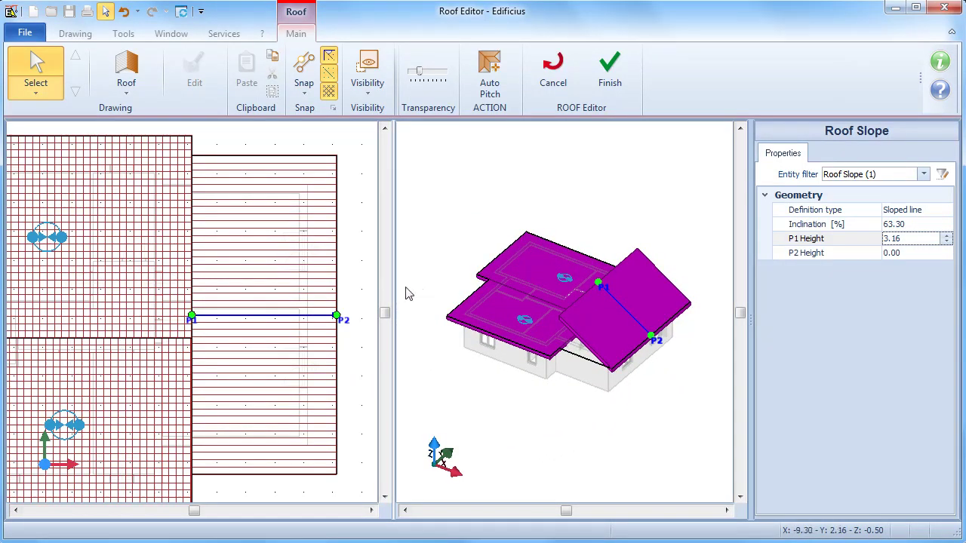
left_click(359, 263)
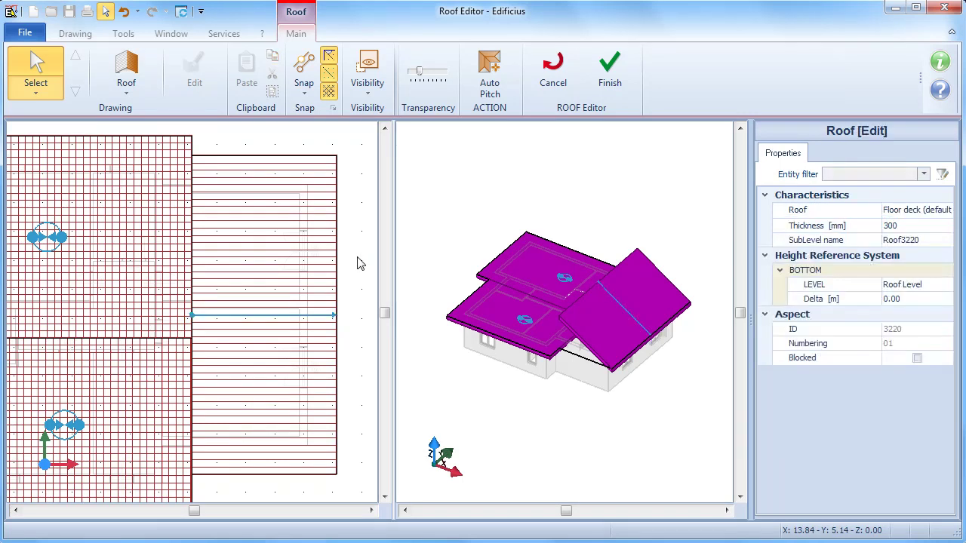
Define the upper-left pitch's slope By three points and move P1 to the top-right corner
scroll(359, 263, "down", 4)
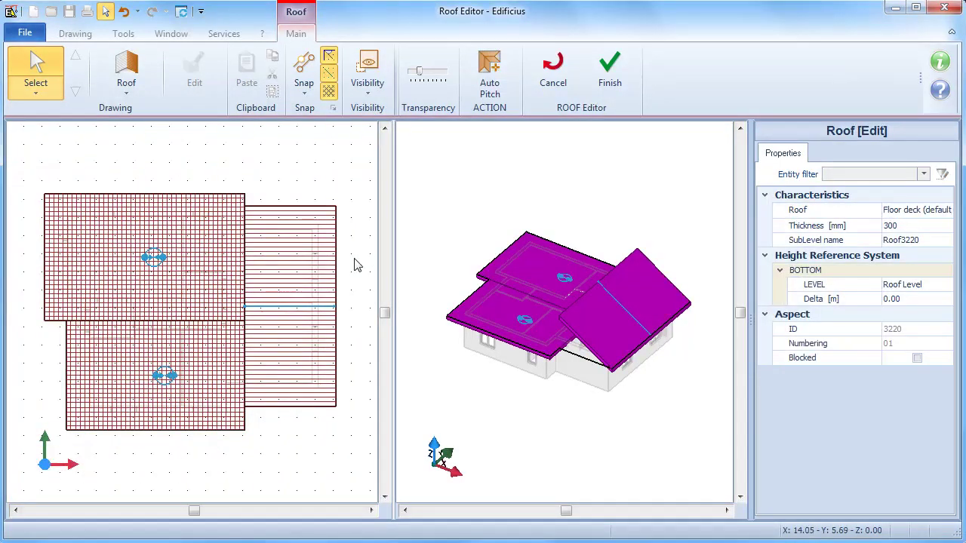
left_click(161, 258)
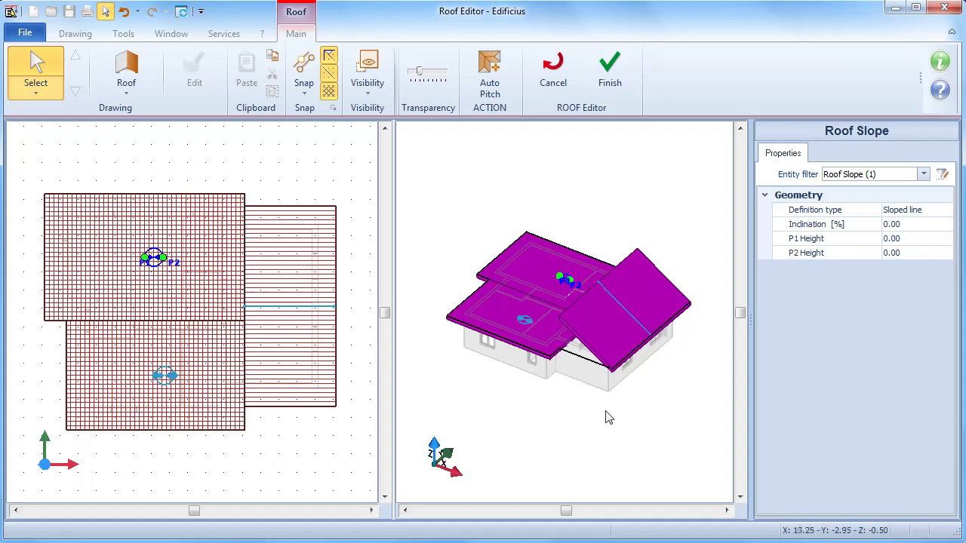
left_click(939, 212)
left_click(946, 212)
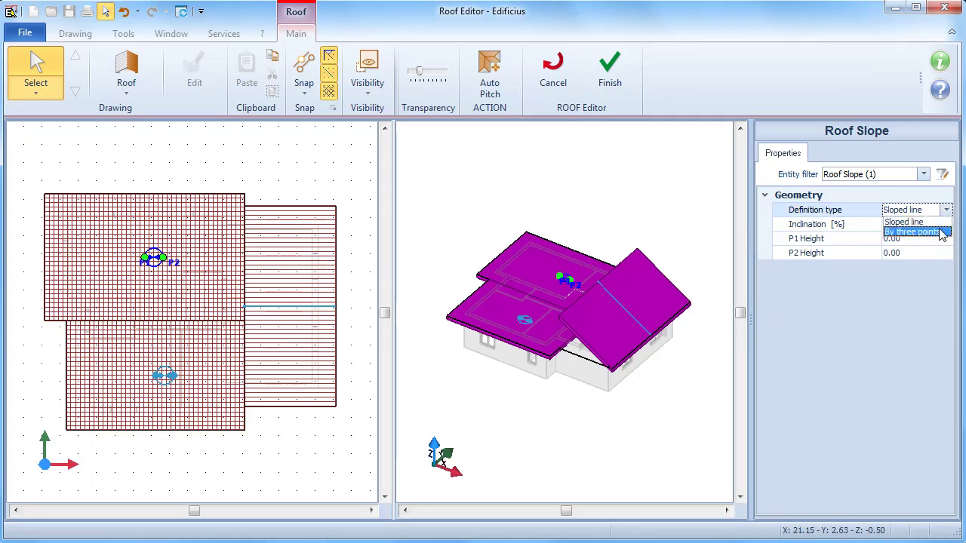
left_click(910, 232)
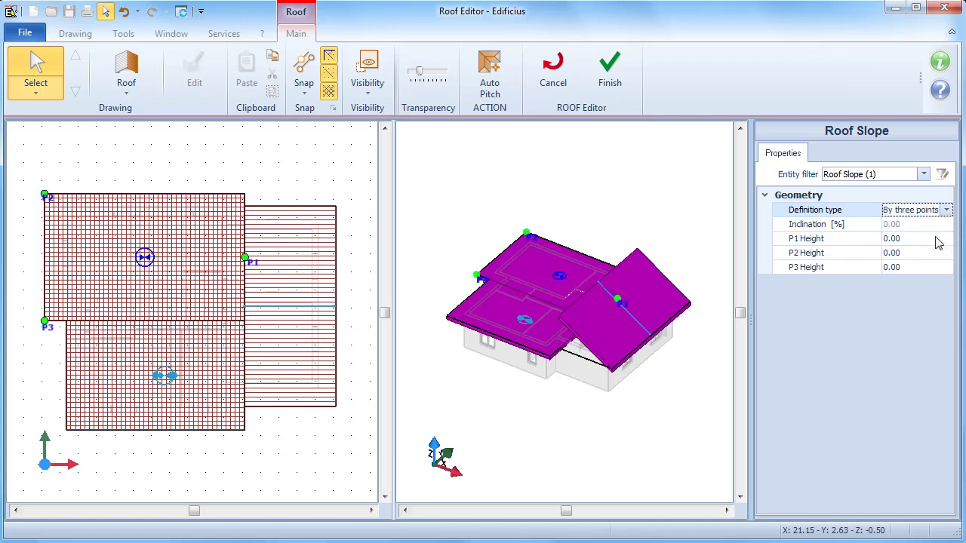
left_click(252, 249)
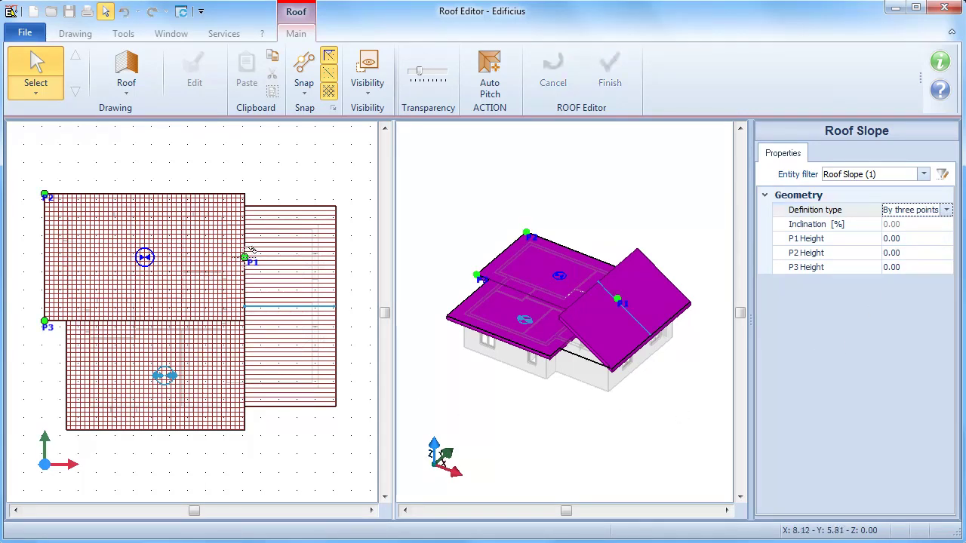
left_click(251, 187)
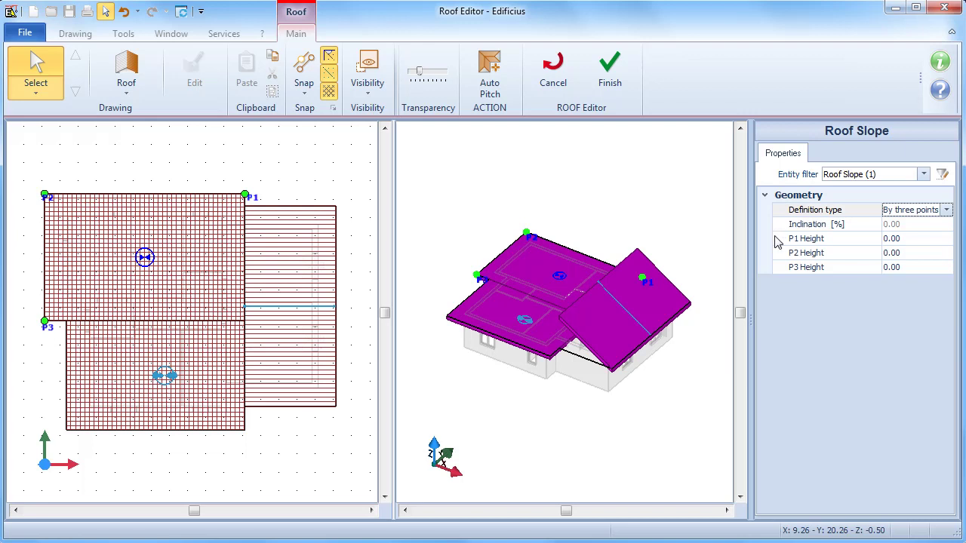
Set heights P3 3.50, P1 0.50 and P2 0.50, giving a 42.95% slope
left_click(916, 268)
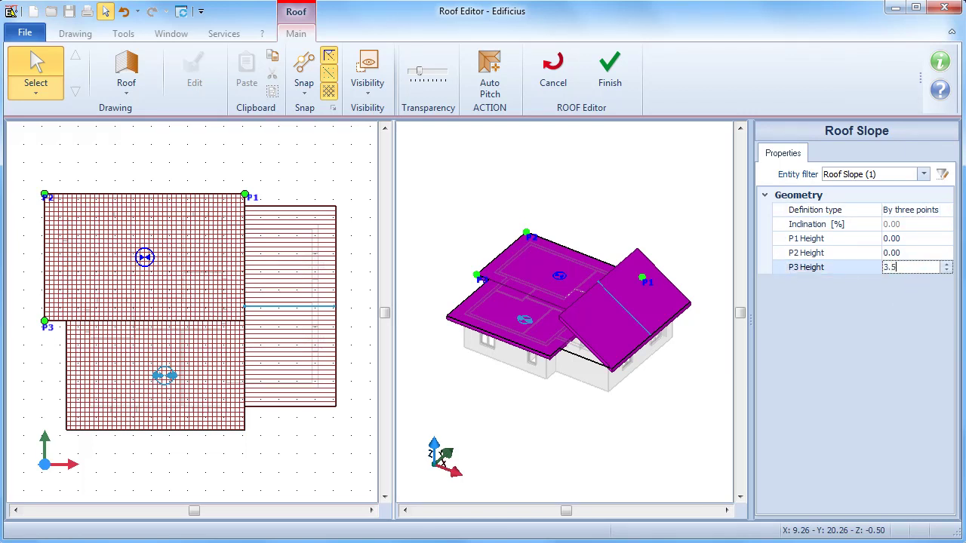
left_click(915, 239)
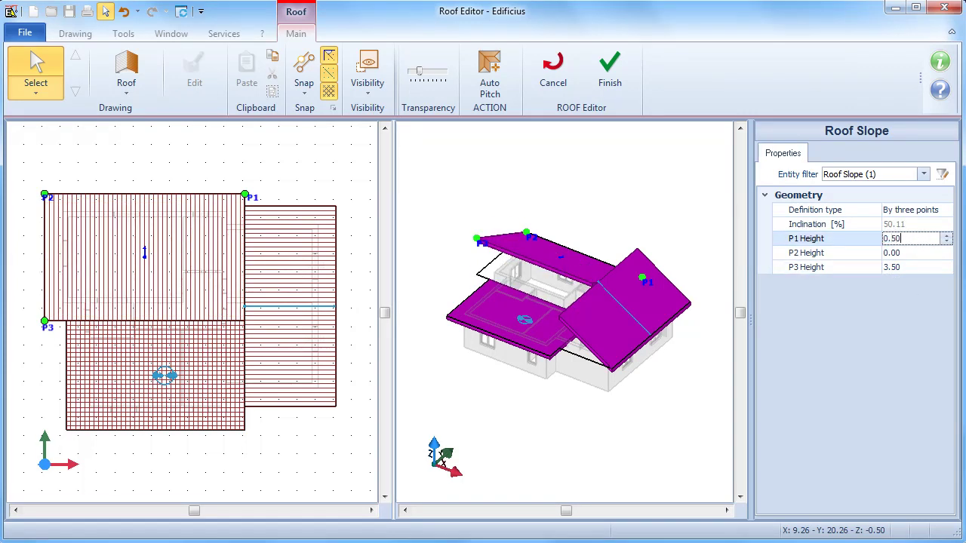
left_click(913, 253)
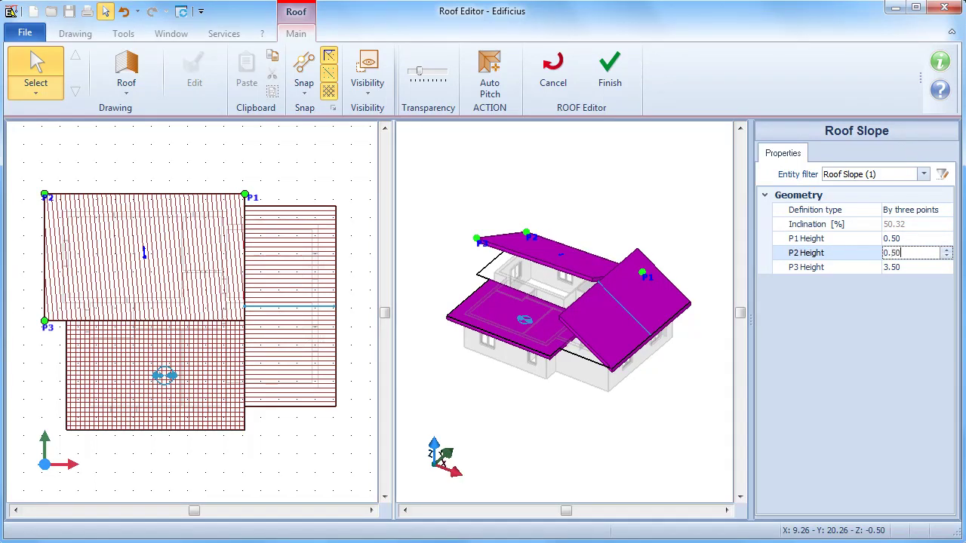
type("0.50")
key("Return")
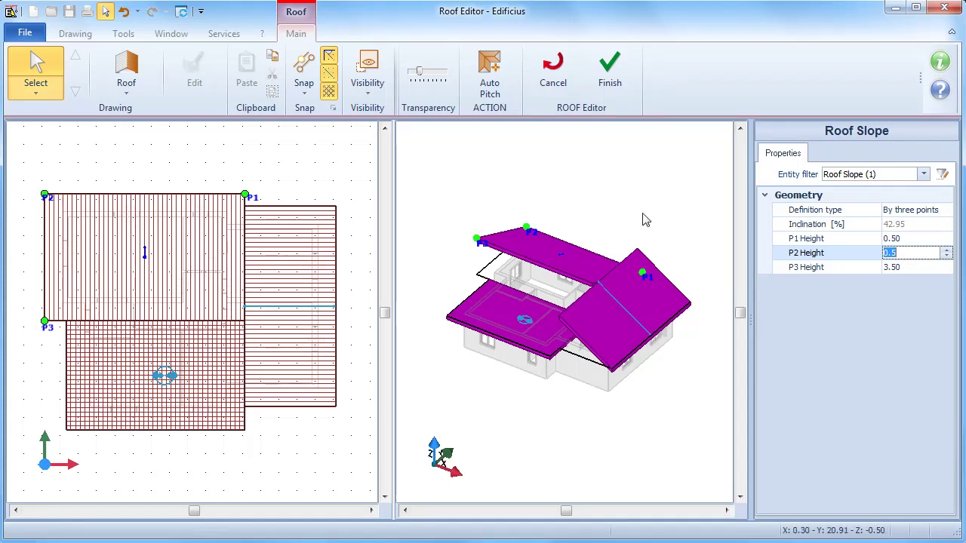
left_click(173, 378)
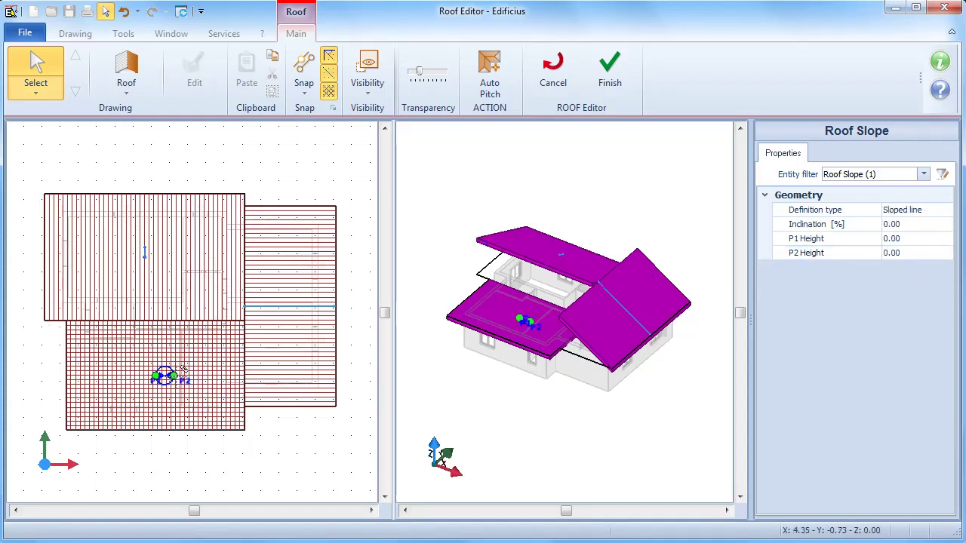
Define the lower slope By three points, move P1 to the bottom-right corner and raise P2 to 3.50
left_click(944, 211)
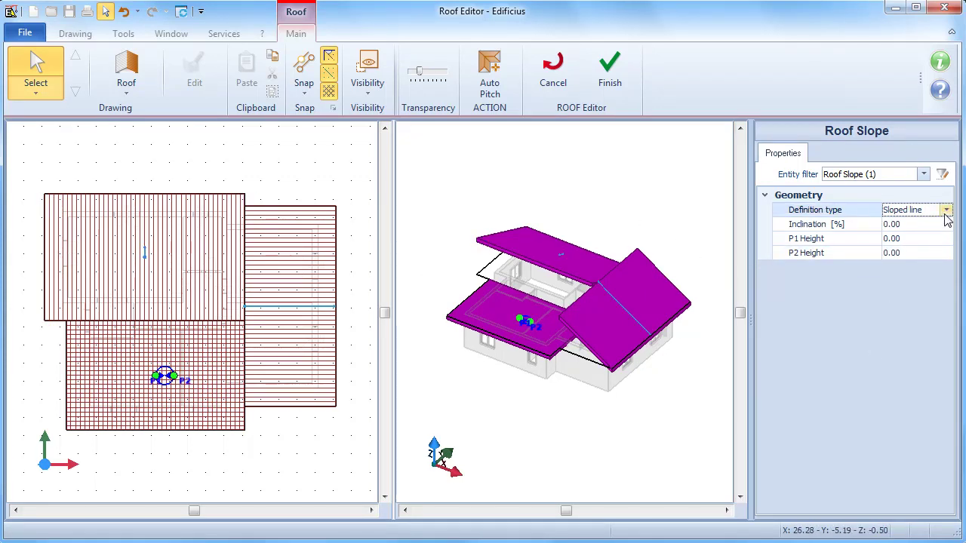
left_click(946, 211)
left_click(943, 231)
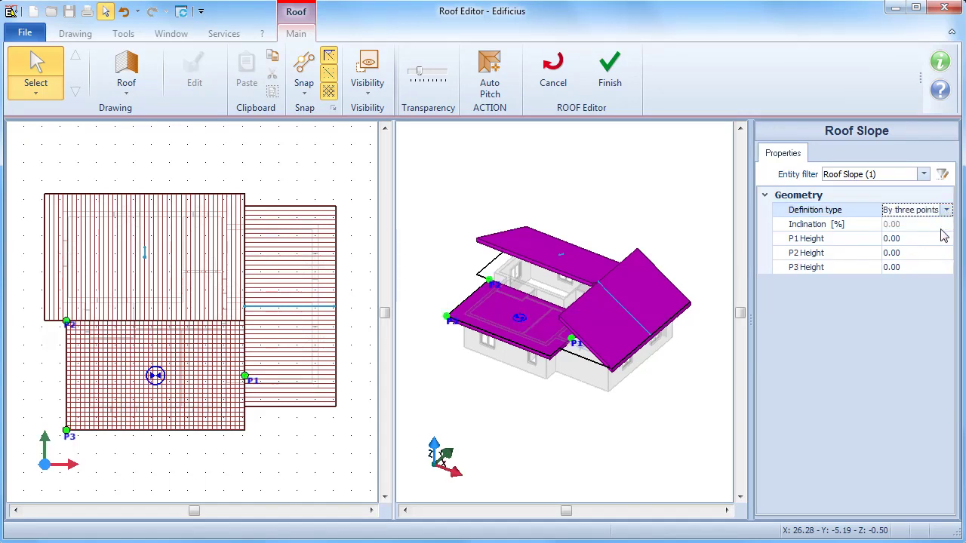
left_click_drag(250, 367, 251, 426)
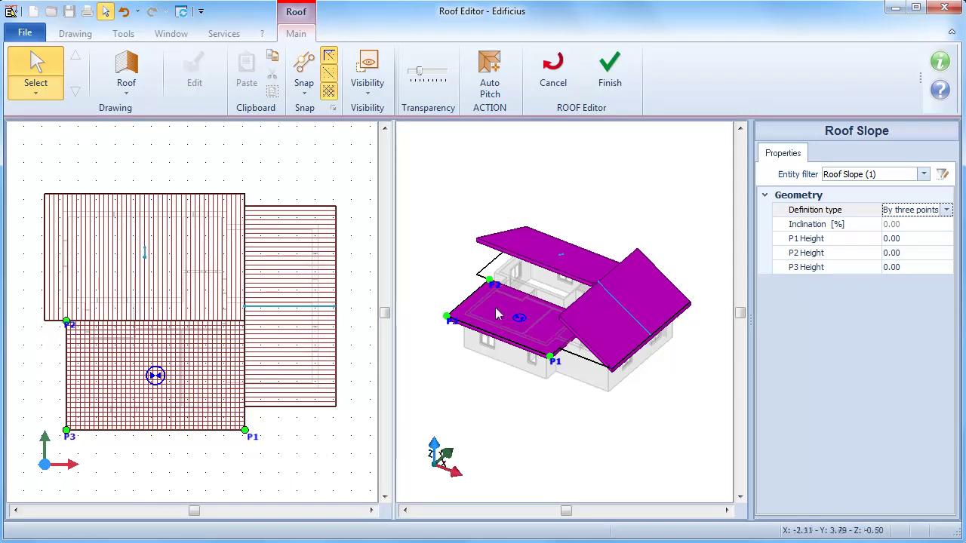
scroll(497, 314, "up", 5)
mouse_move(495, 274)
left_mouse_down()
mouse_move(466, 142)
mouse_move(455, 140)
left_mouse_up()
scroll(455, 144, "down", 5)
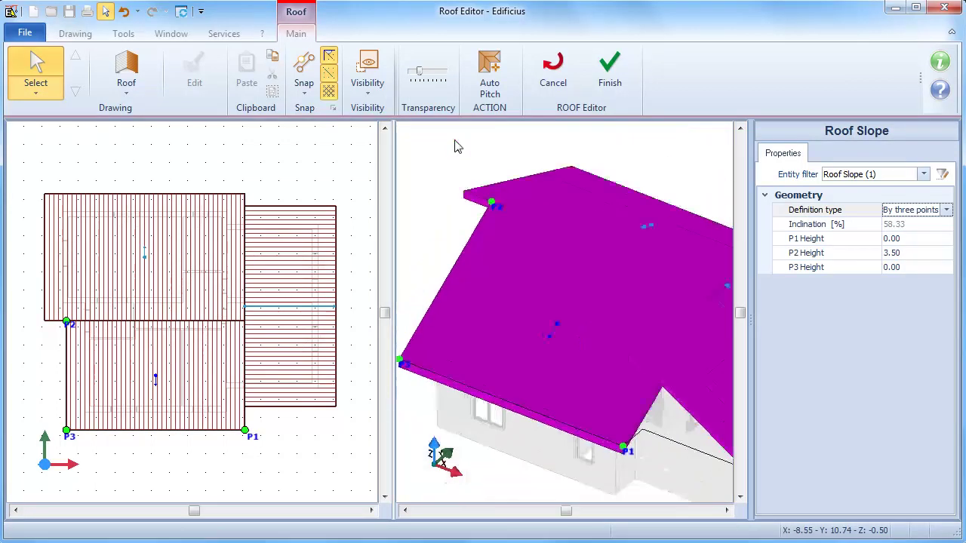
Set P1 and P3 heights to 0.50 for a 50% slope and view the roof from the side
left_click(909, 238)
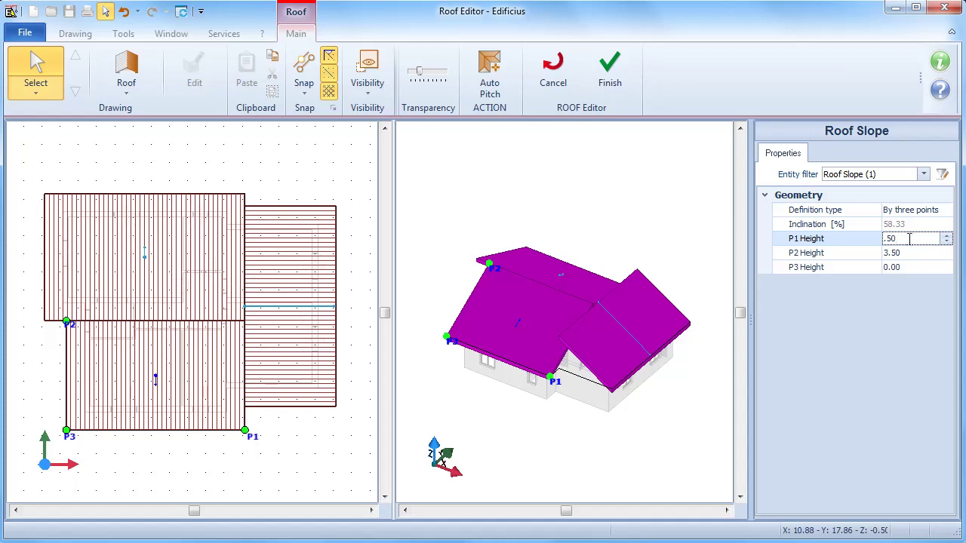
left_click(915, 267)
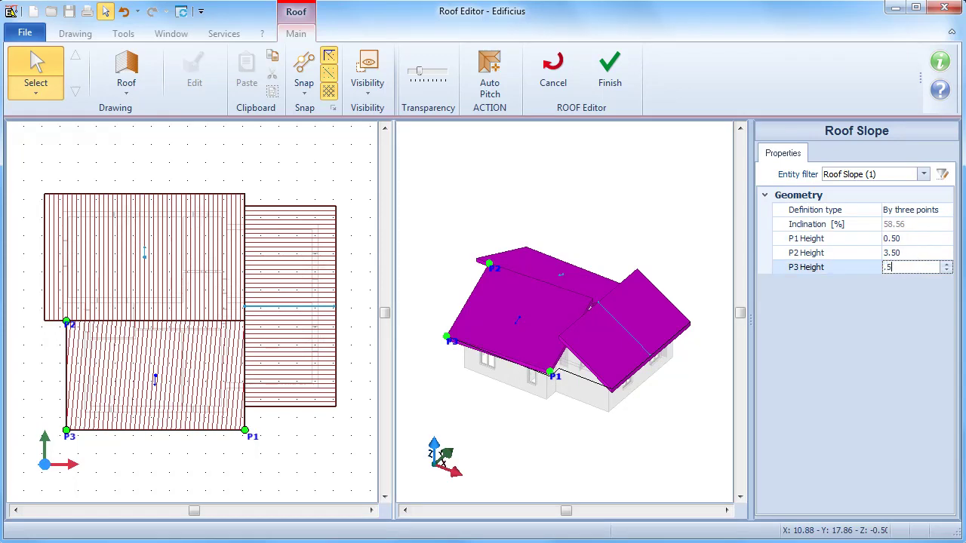
type(".50")
key("Return")
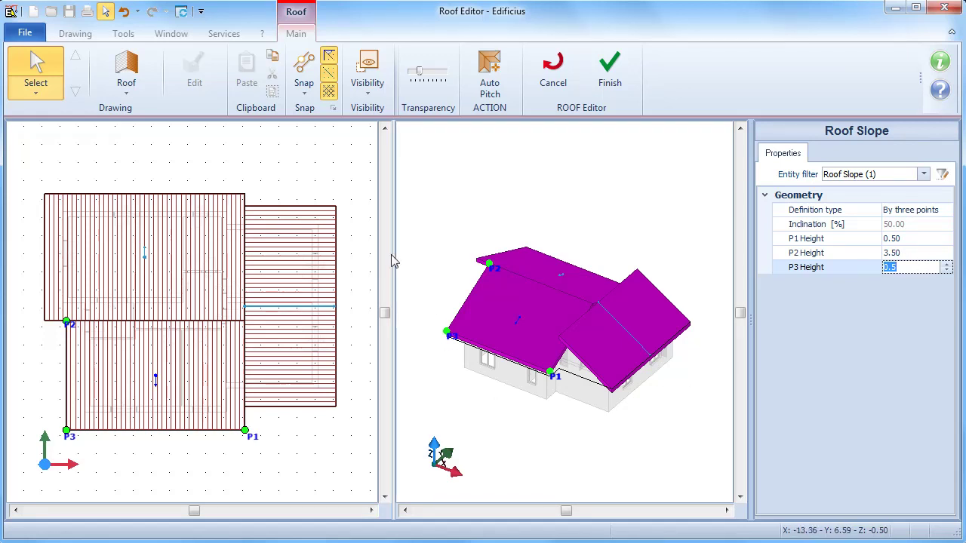
left_click_drag(393, 252, 361, 253)
middle_click_drag(440, 388, 634, 373)
Apply the finished roof, then window-select the house and filter it to Vertical envelope walls
left_click(613, 78)
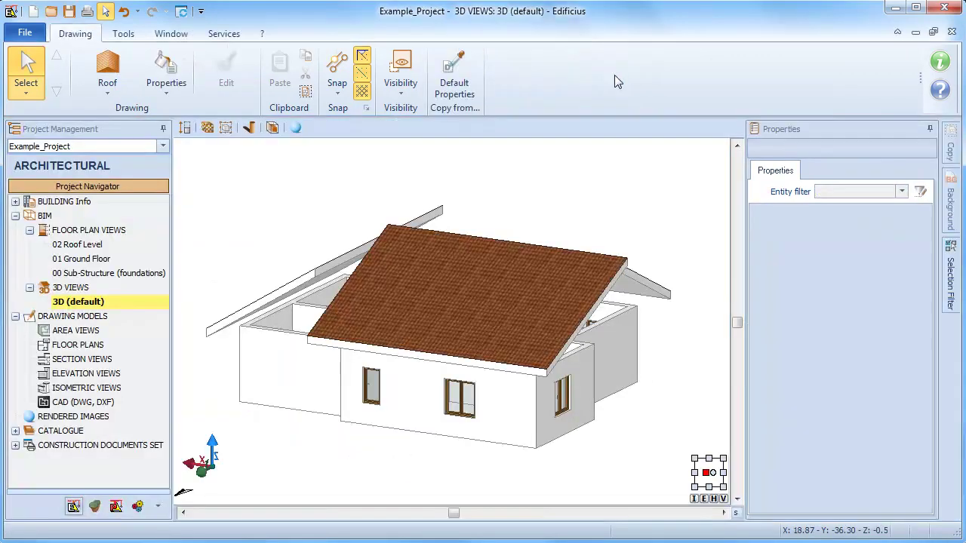
middle_click_drag(610, 367, 594, 420)
left_click_drag(693, 454, 211, 211)
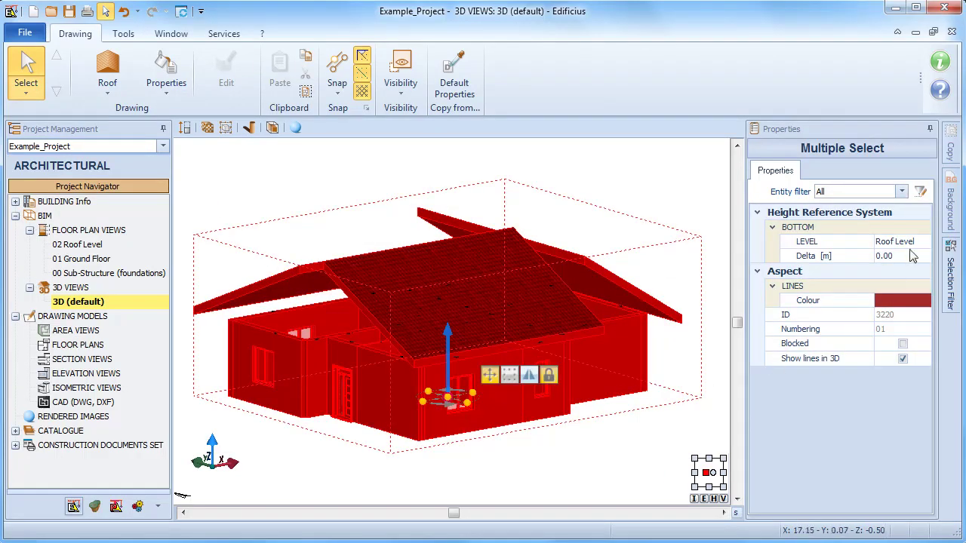
left_click(902, 192)
left_click(886, 243)
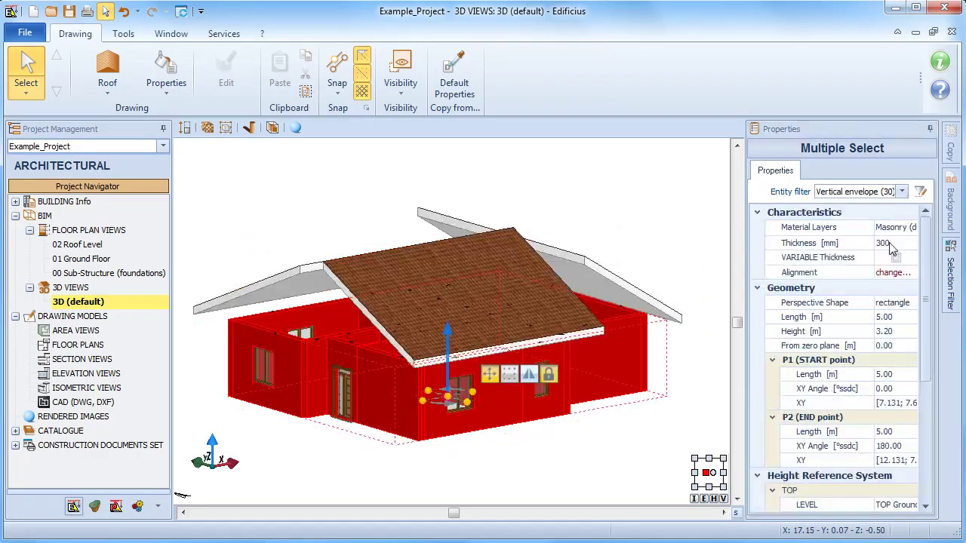
left_click(927, 508)
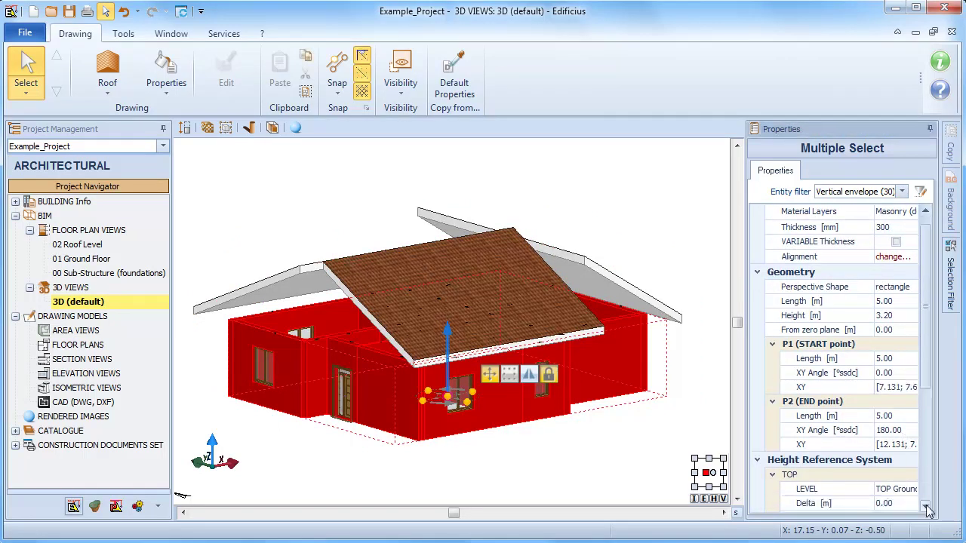